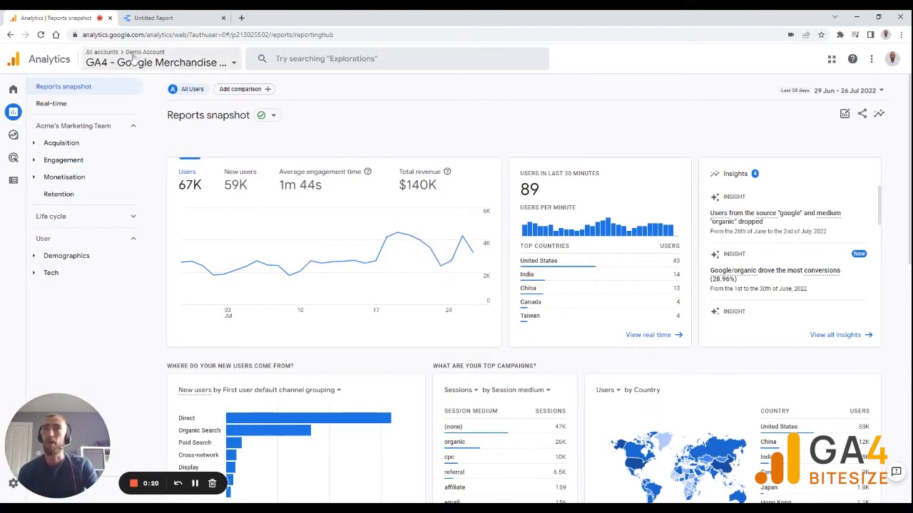
Open the Conversions report from the Engagement group of the Acme's Marketing Team reports.
click(53, 162)
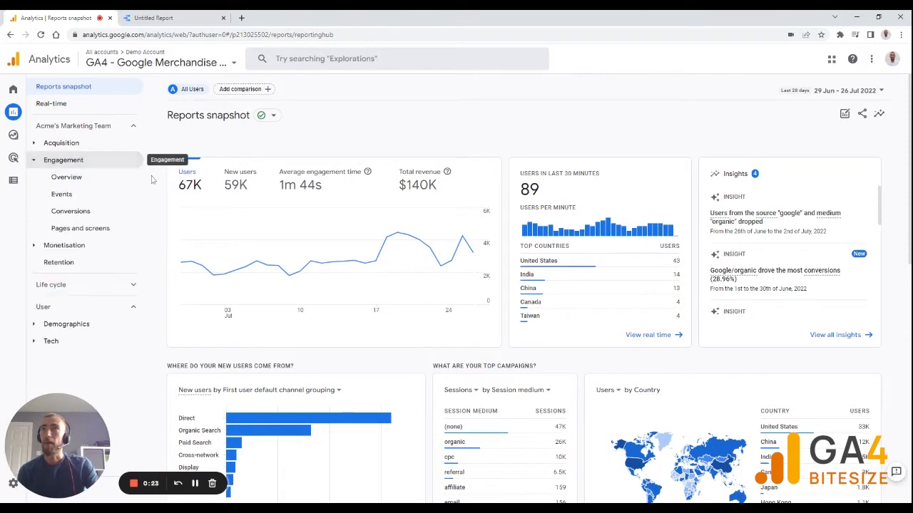
click(74, 214)
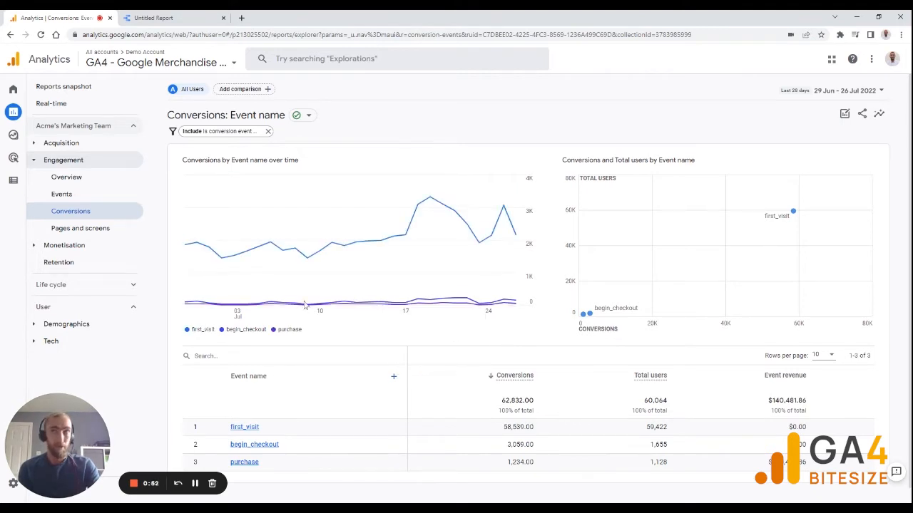
Create a blank exploration and import the Session default channel grouping dimension into it.
click(15, 136)
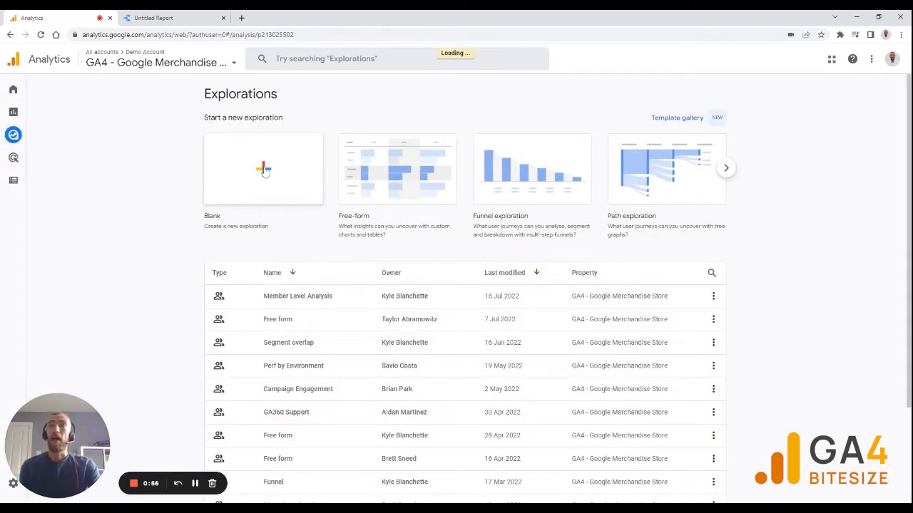
click(264, 171)
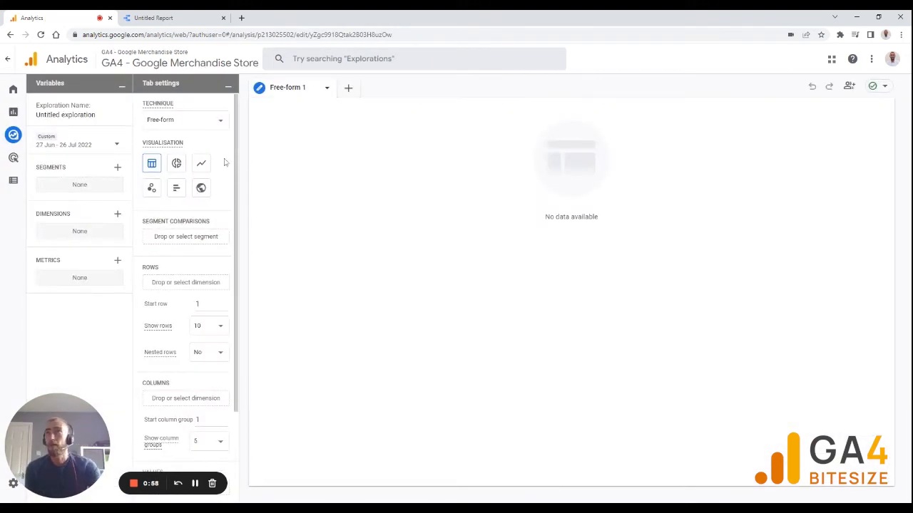
click(118, 215)
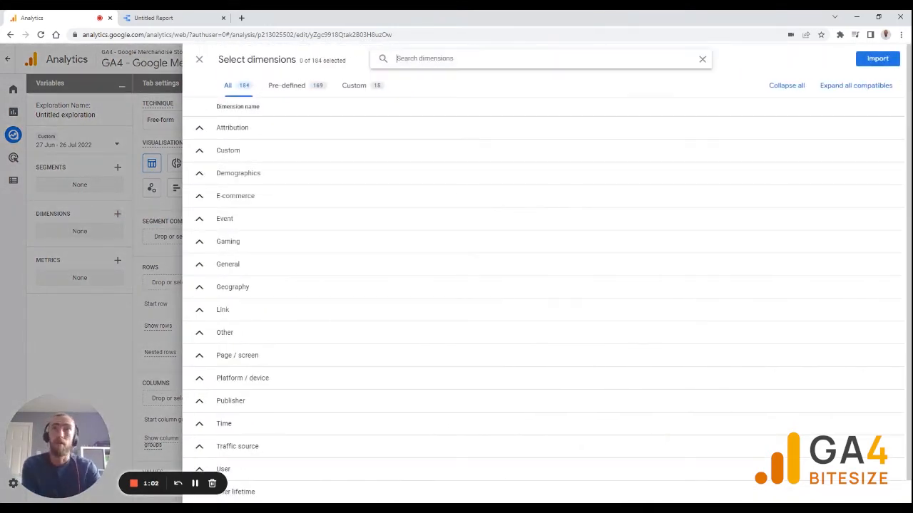
text(session def)
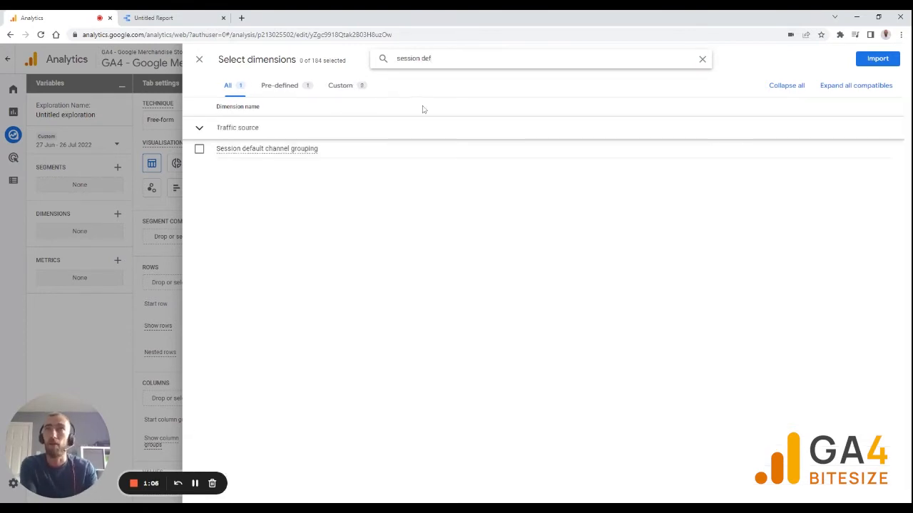
click(200, 149)
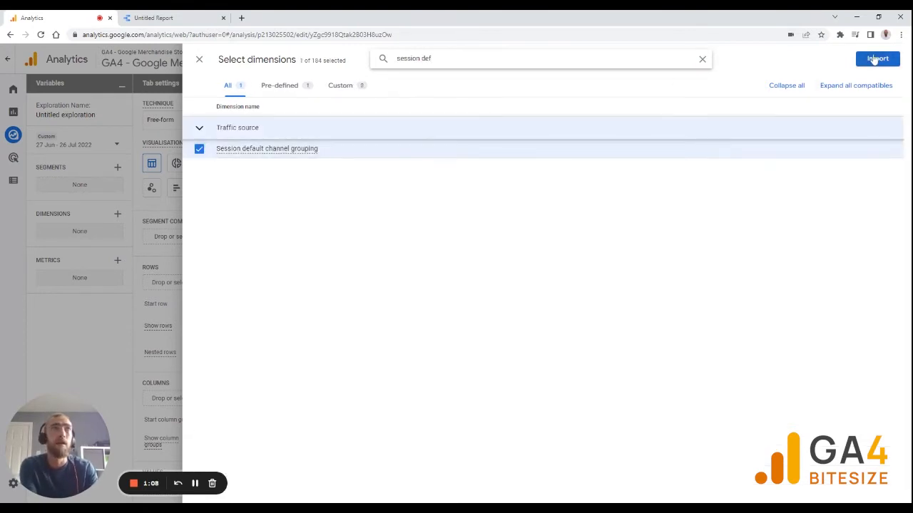
click(876, 59)
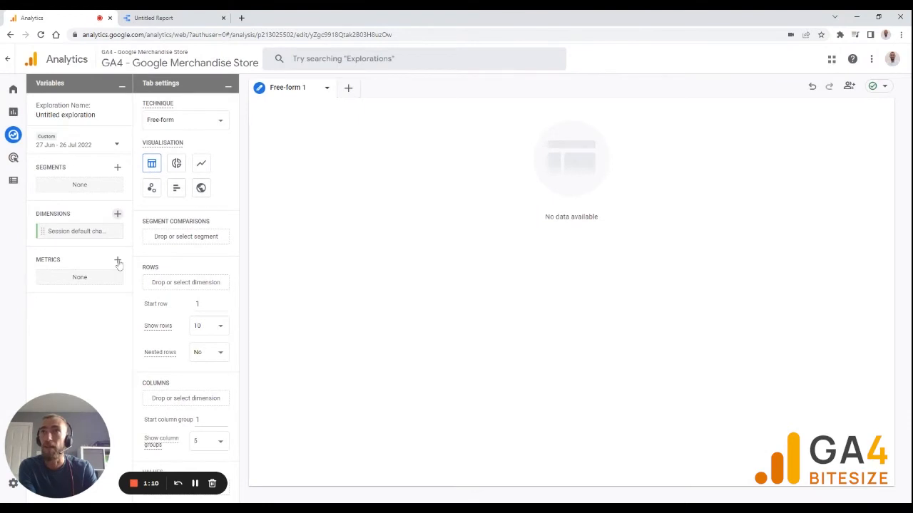
Import the Sessions, Conversions and Session conversion rate metrics into the exploration.
click(118, 262)
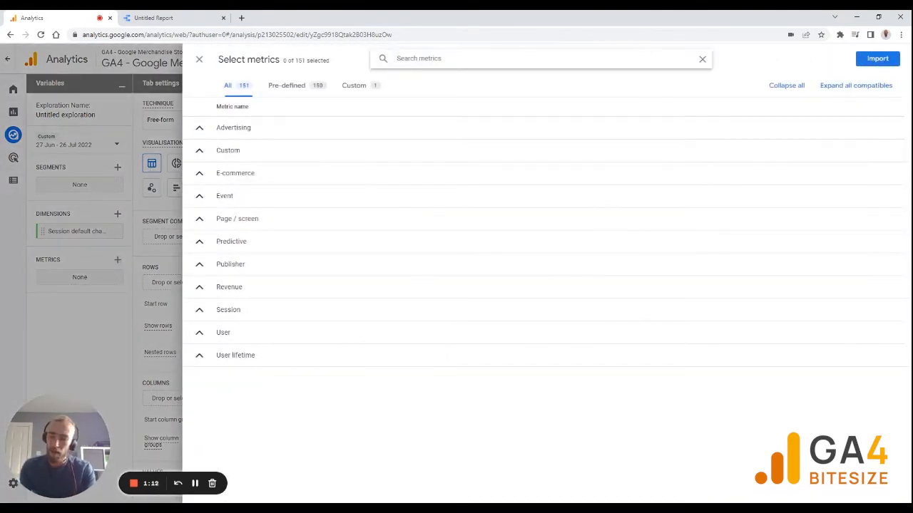
text(sessions)
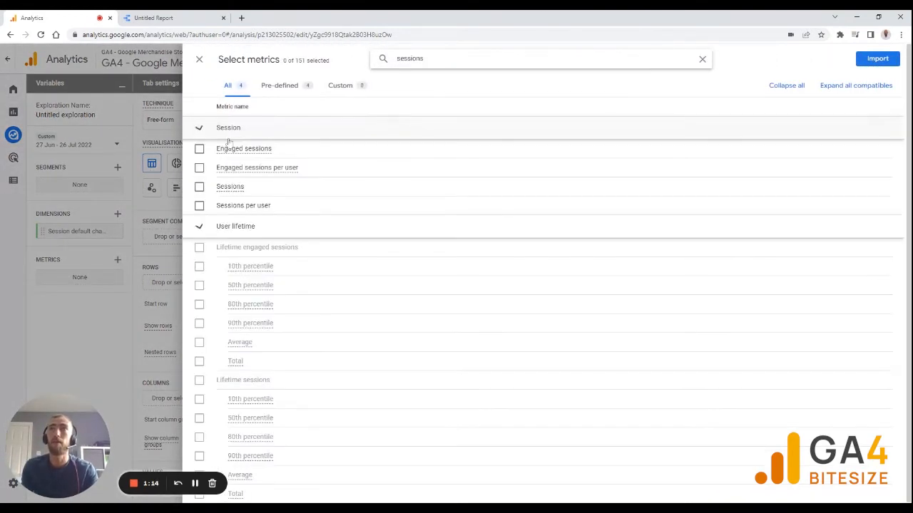
click(199, 186)
double_click(409, 58)
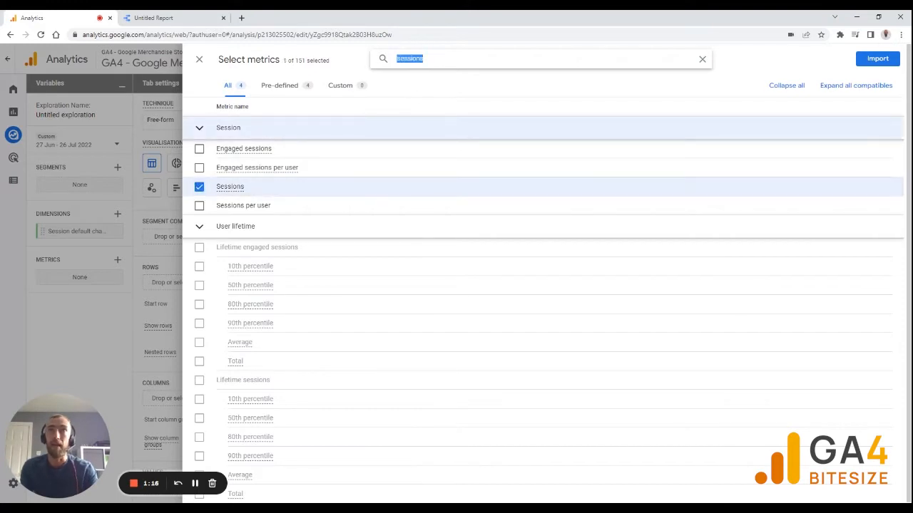
text(conver)
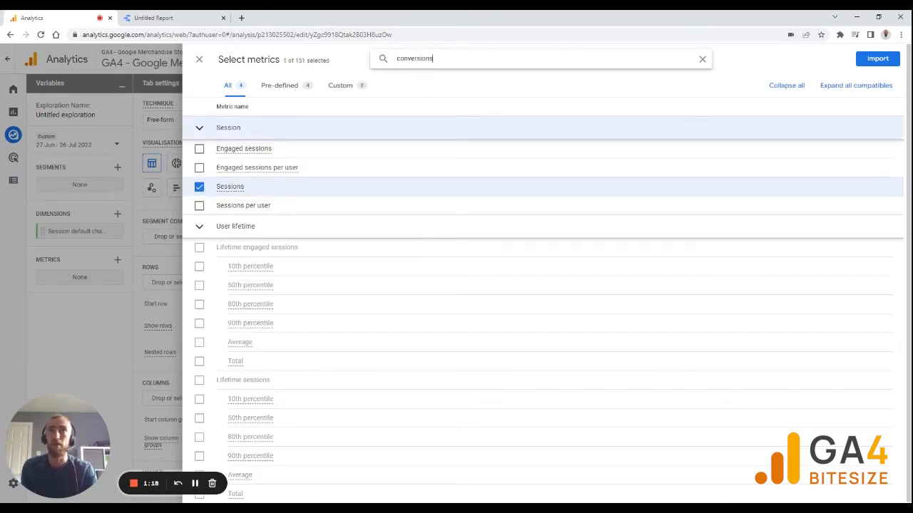
click(199, 148)
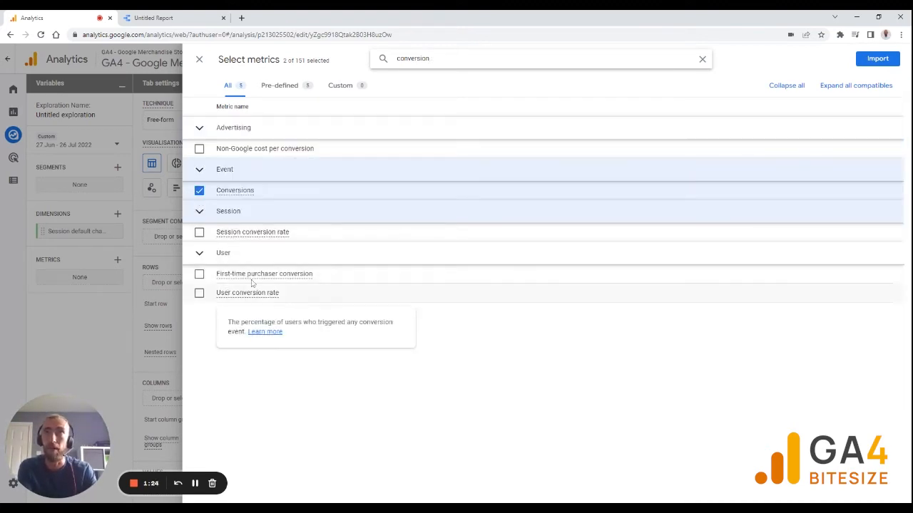
click(199, 232)
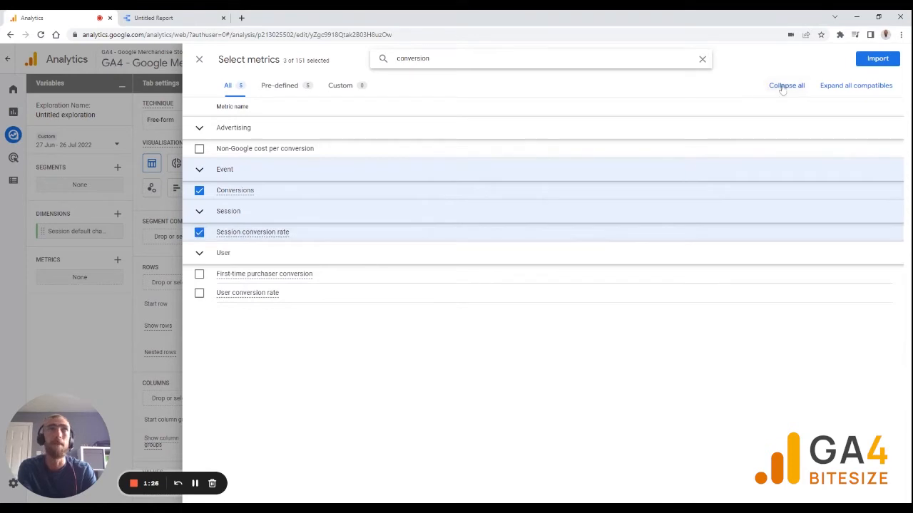
click(877, 58)
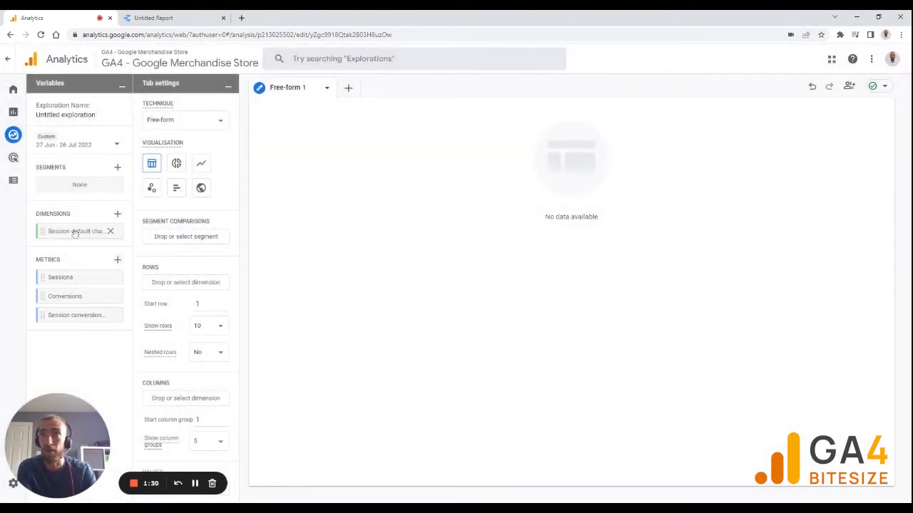
Build the free-form table with Session default channel grouping as rows and Sessions, Conversions and Session conversion rate as values.
drag(69, 231, 182, 285)
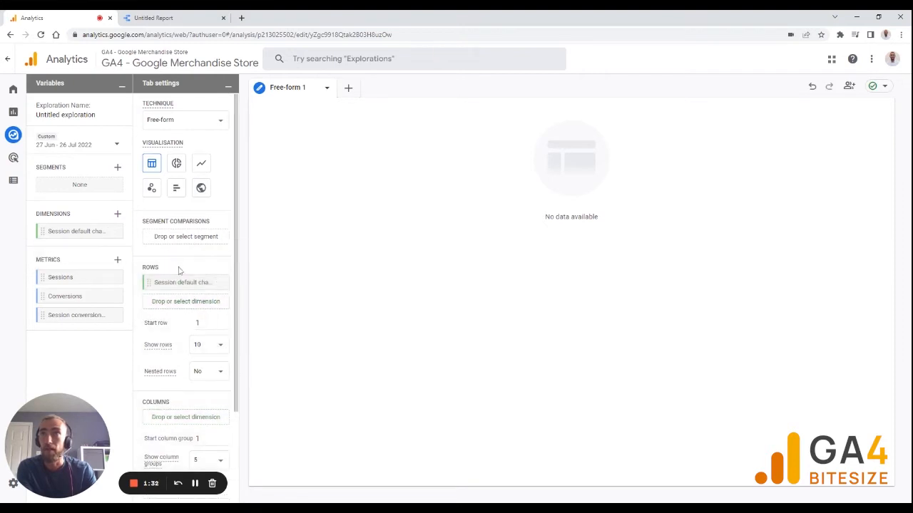
scroll(194, 303, down, 2)
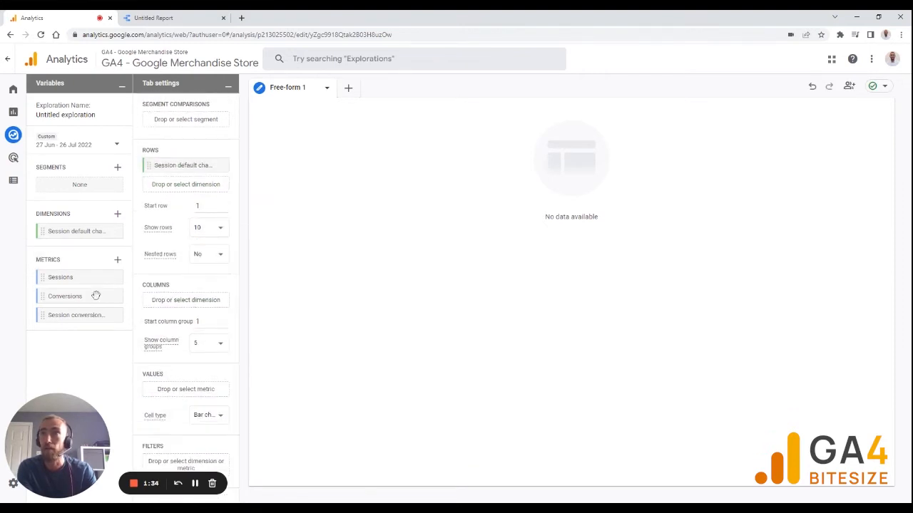
drag(60, 277, 165, 390)
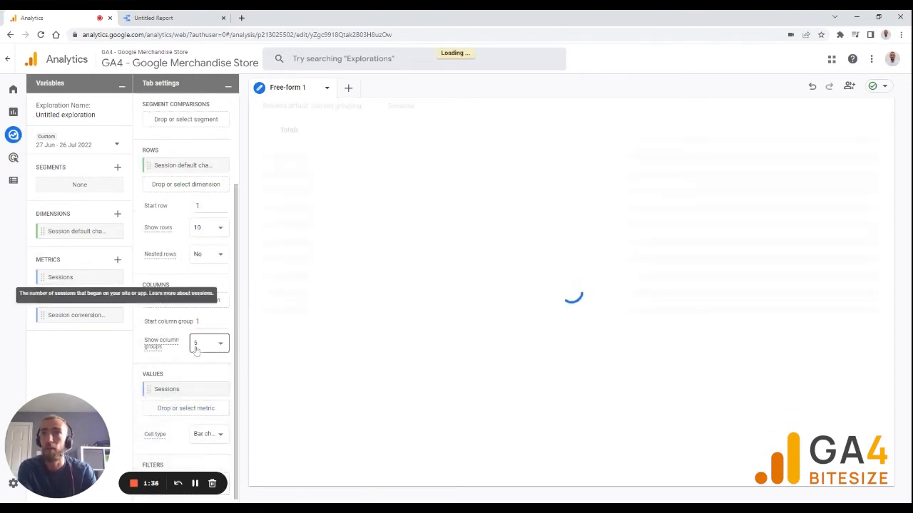
drag(68, 297, 172, 407)
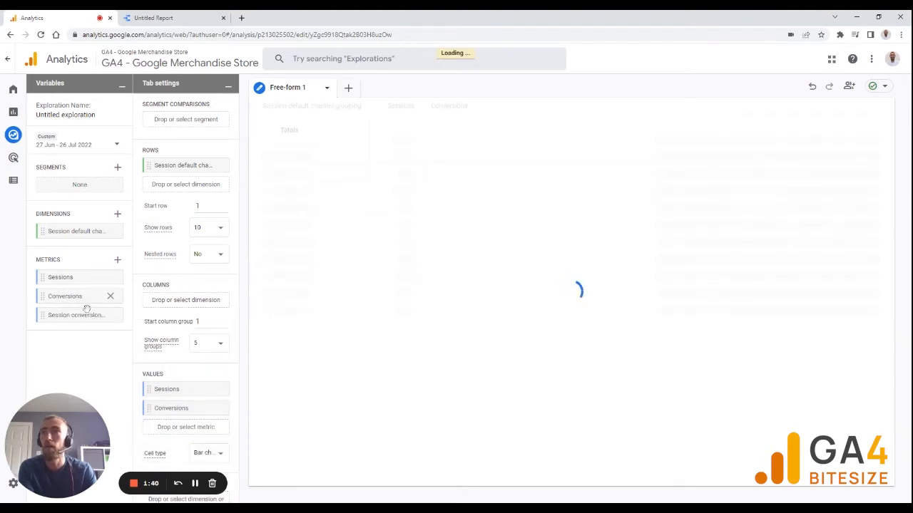
drag(77, 319, 191, 433)
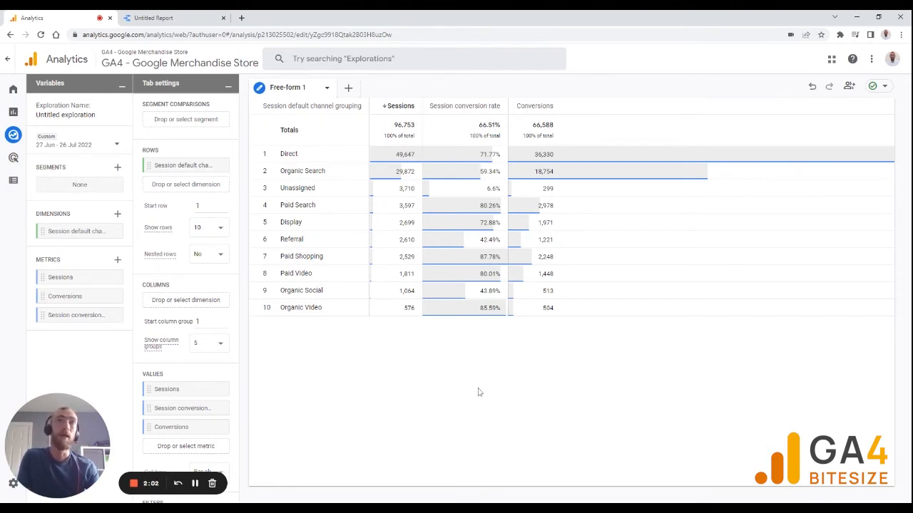
Switch to the untitled Data Studio report and add a scorecard to the page showing the Sessions metric.
click(175, 17)
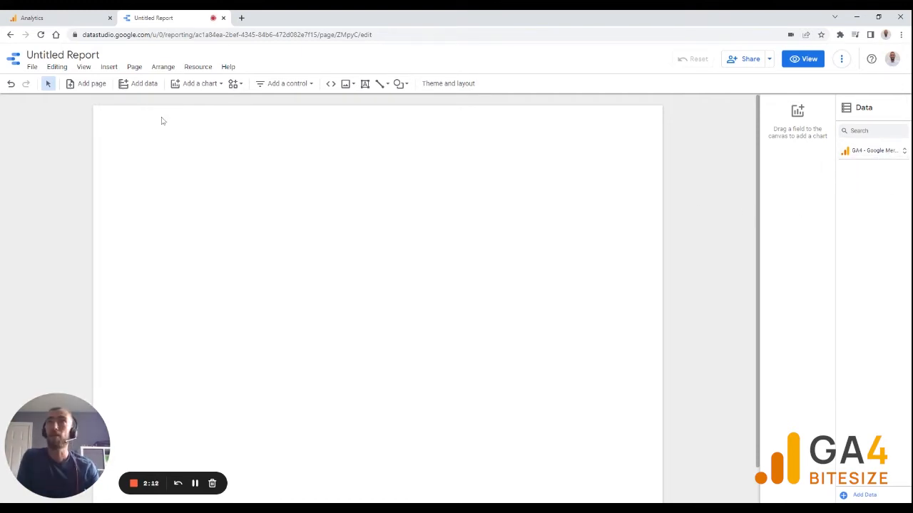
click(191, 85)
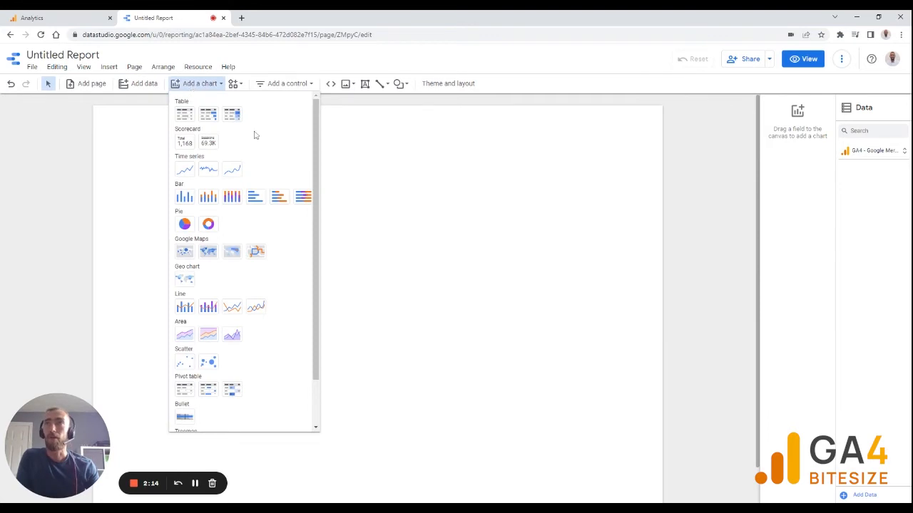
click(184, 140)
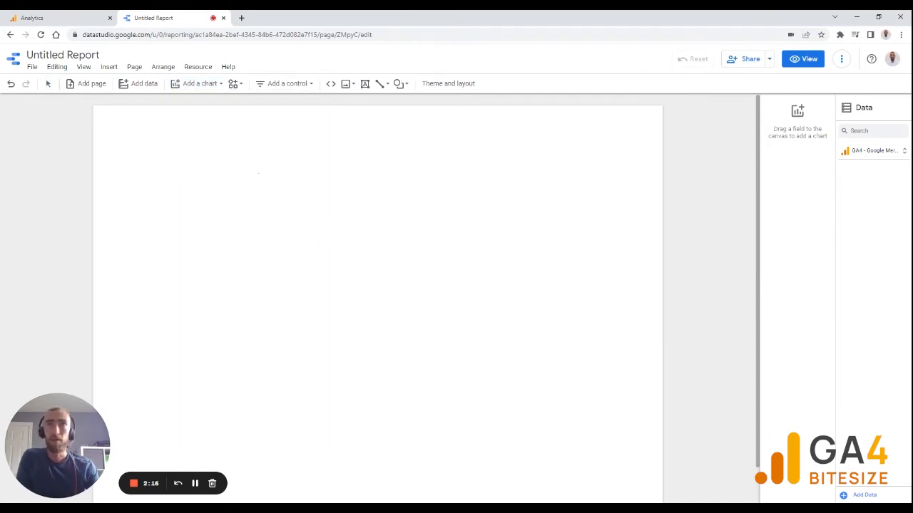
click(258, 172)
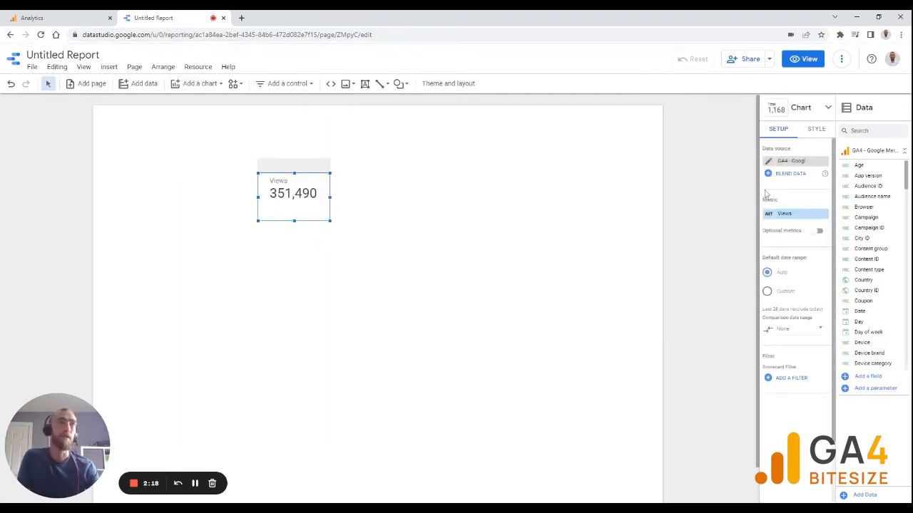
click(795, 214)
text(s)
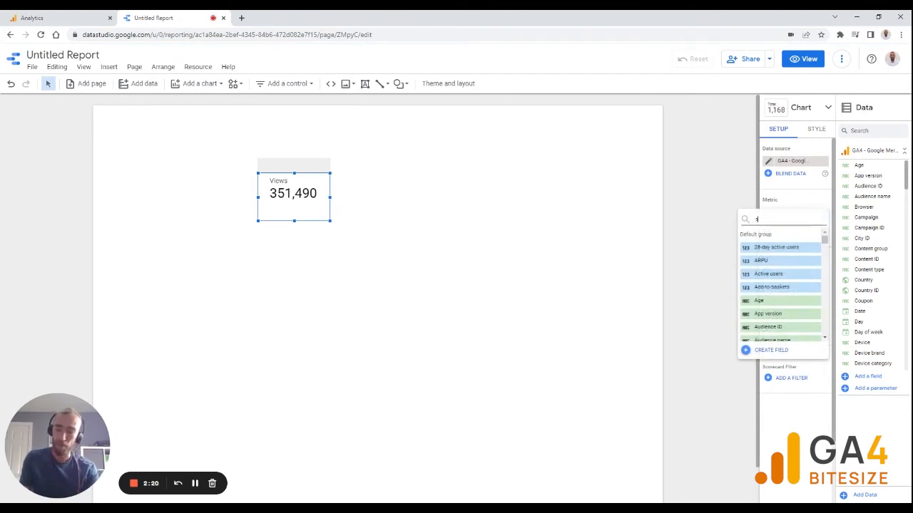
text(essions)
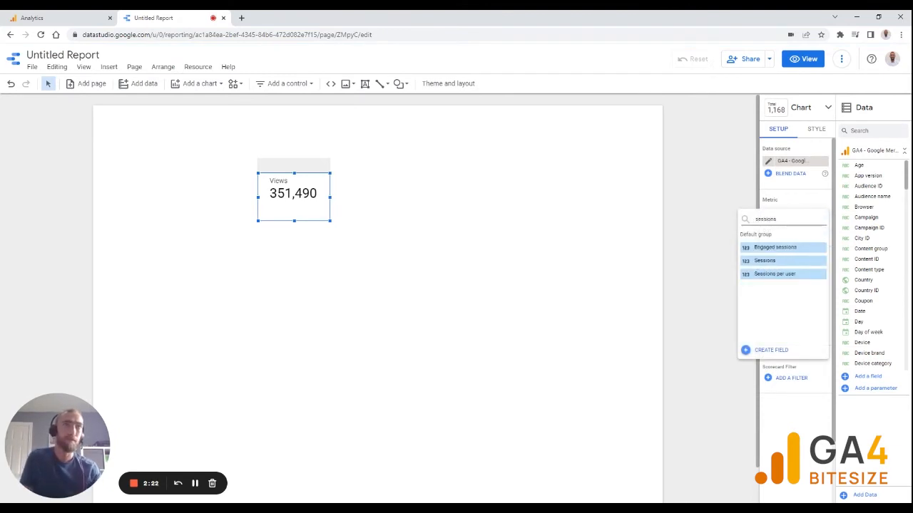
click(777, 262)
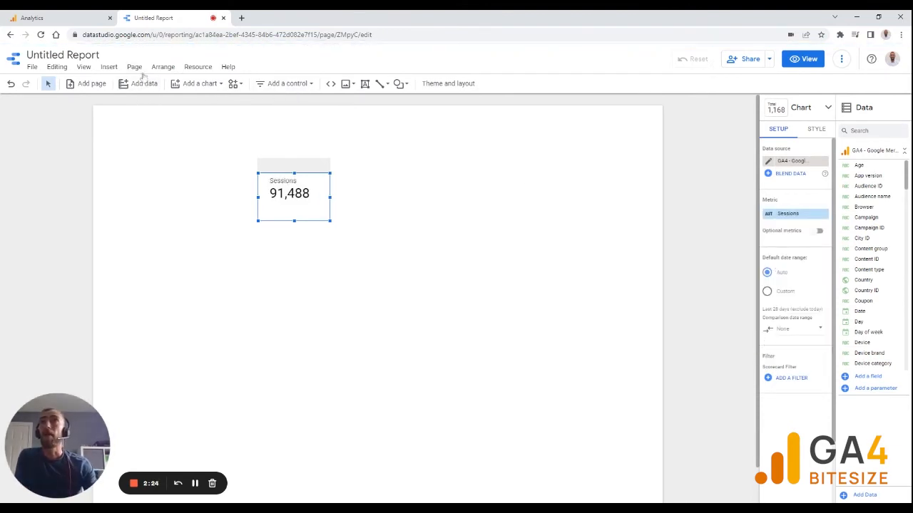
Add a second scorecard beside the Sessions scorecard and set its metric to Conversions.
click(204, 85)
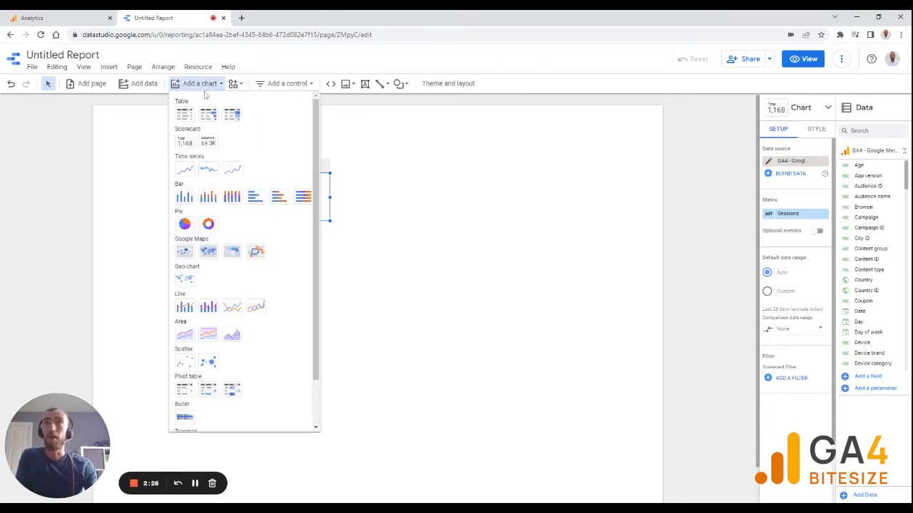
click(186, 145)
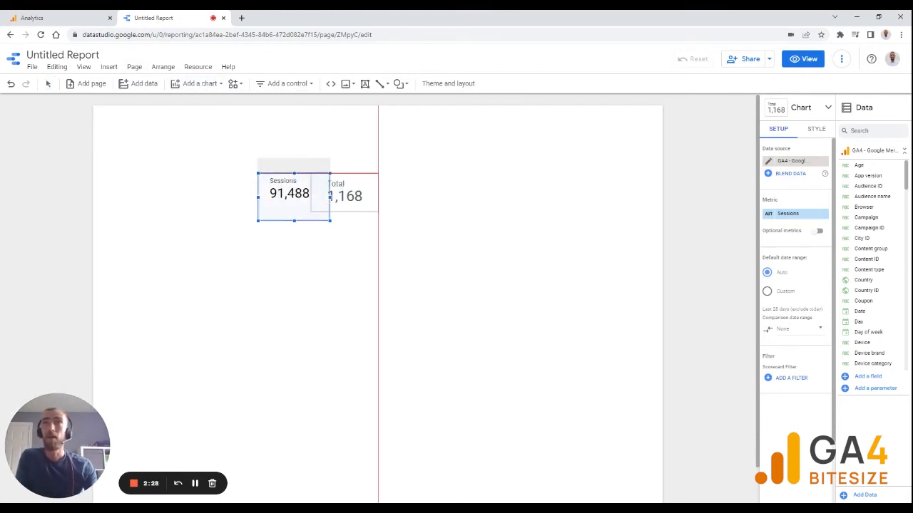
click(365, 173)
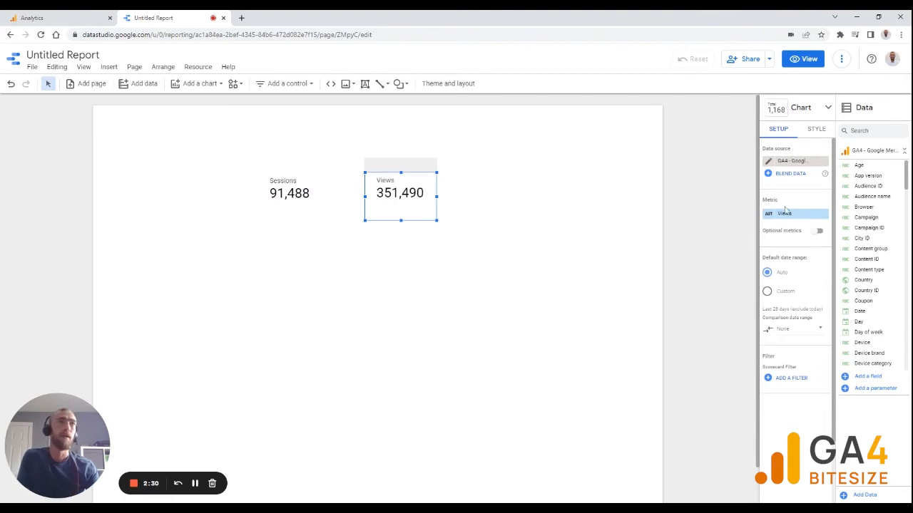
click(788, 214)
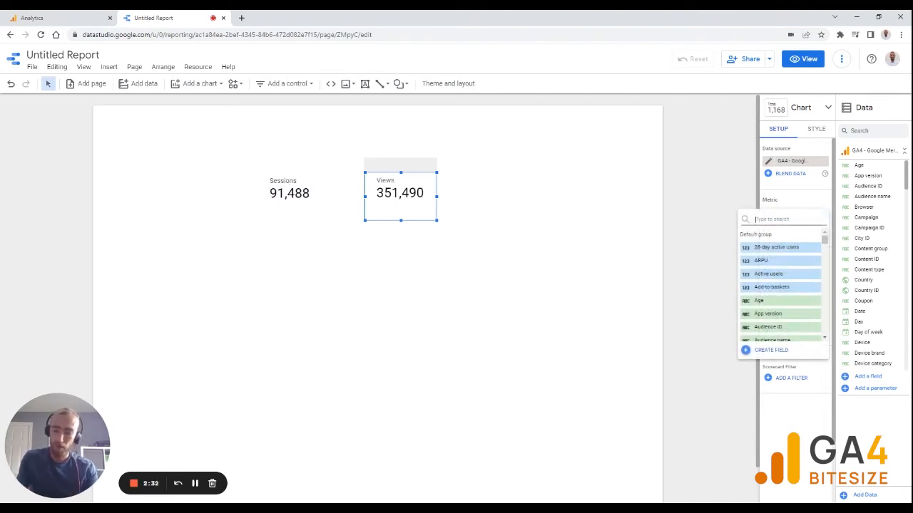
text(conversions)
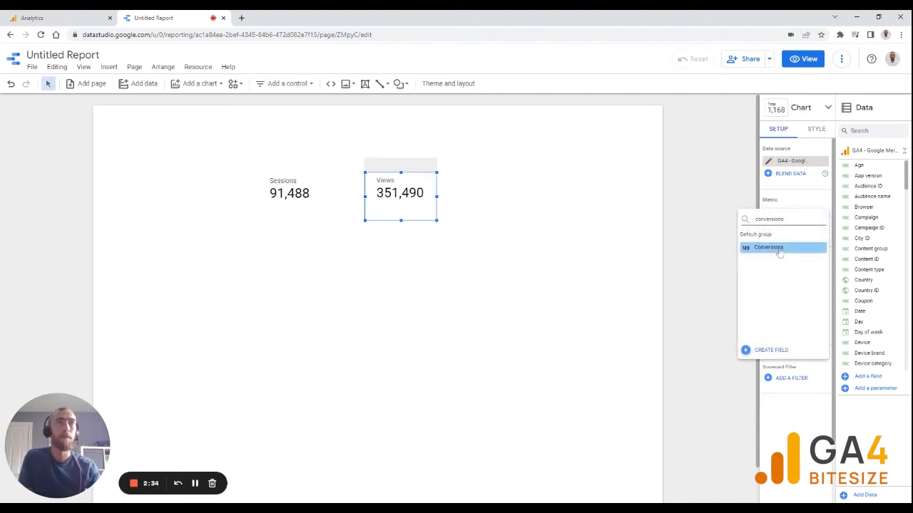
click(770, 248)
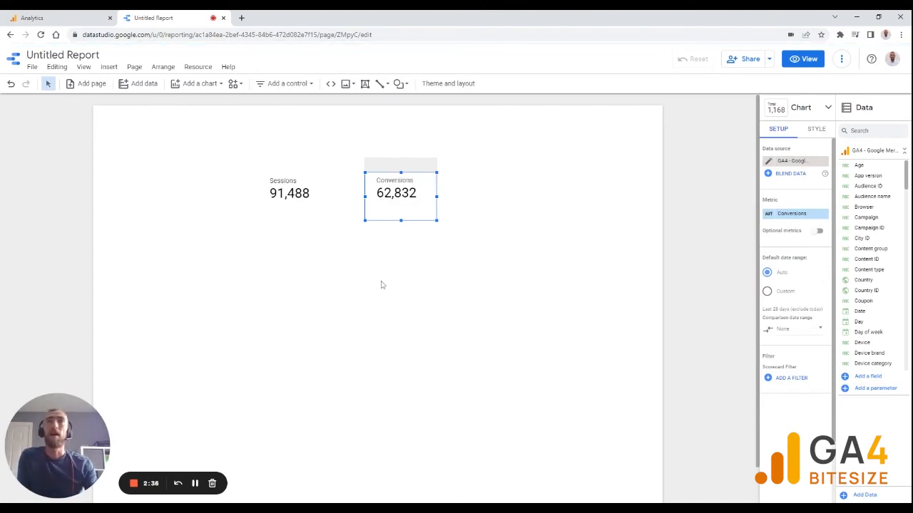
Blend the data of the Sessions and Conversions scorecards into a Conversions / Sessions ratio scorecard.
shift+click(291, 191)
right_click(291, 190)
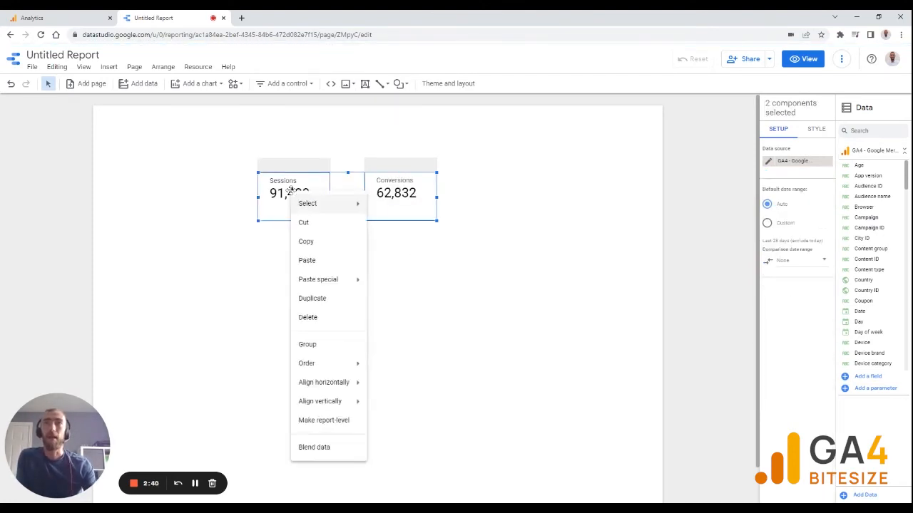
click(328, 448)
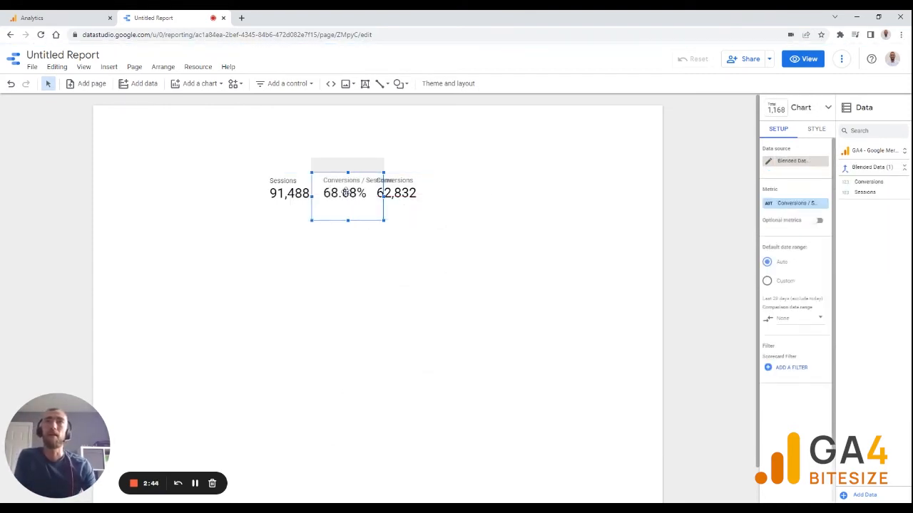
Place the Conversions / Sessions scorecard beside the Conversions scorecard and compare its rate with the Analytics exploration.
drag(348, 191, 514, 192)
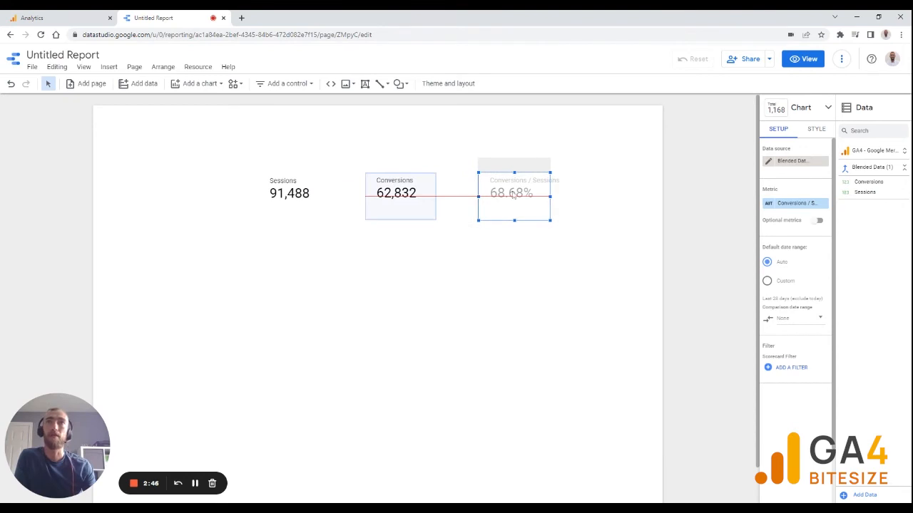
click(68, 18)
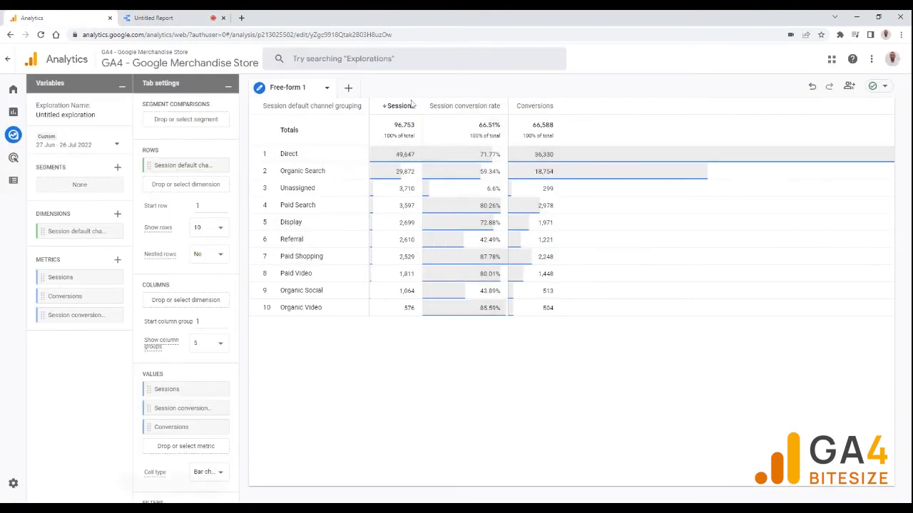
click(162, 17)
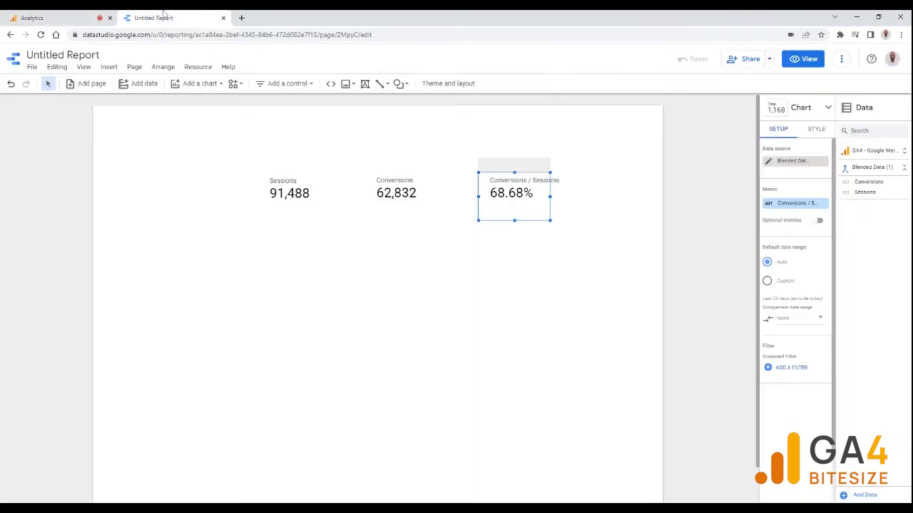
click(370, 298)
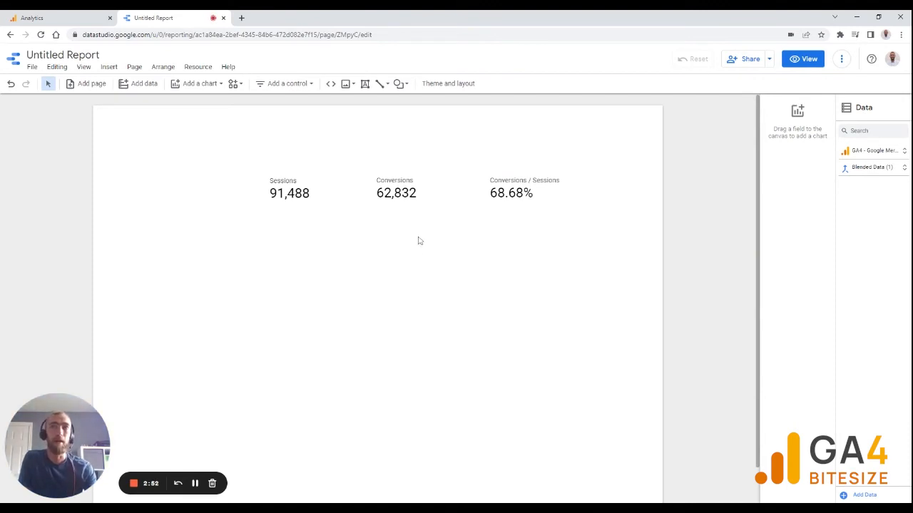
Duplicate the Sessions and Conversions scorecards together, placing the copies in a second row directly below the originals.
drag(405, 218, 405, 212)
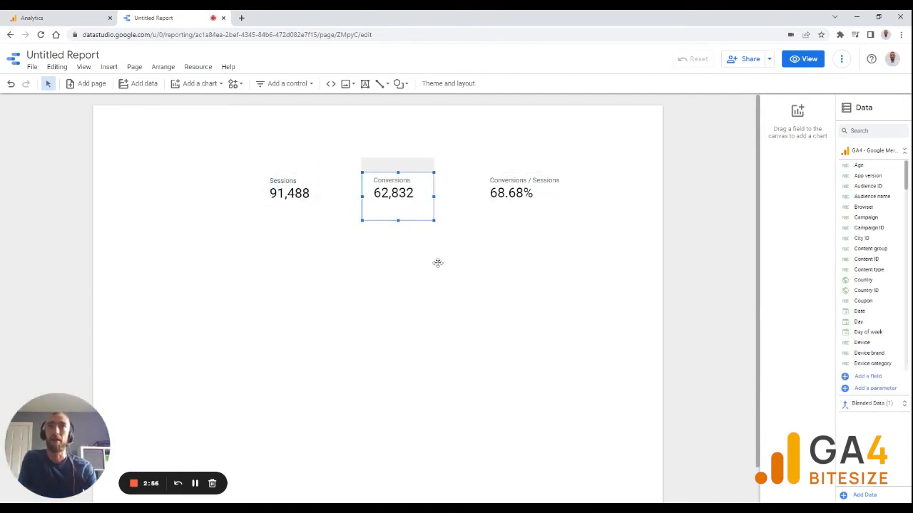
drag(437, 263, 289, 247)
key(ctrl+c)
key(ctrl+v)
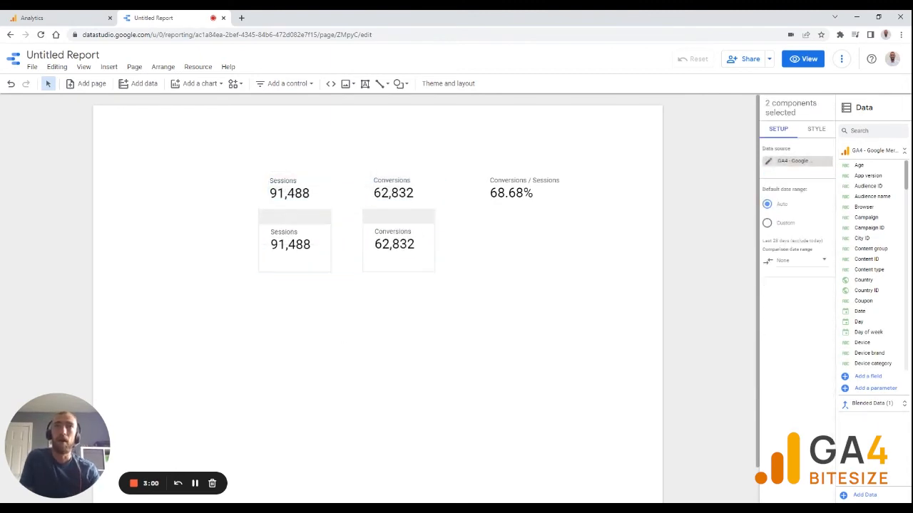
click(345, 335)
Add a filter named Purchases to the copied Conversions scorecard, including only Event name equal to purchase.
click(383, 246)
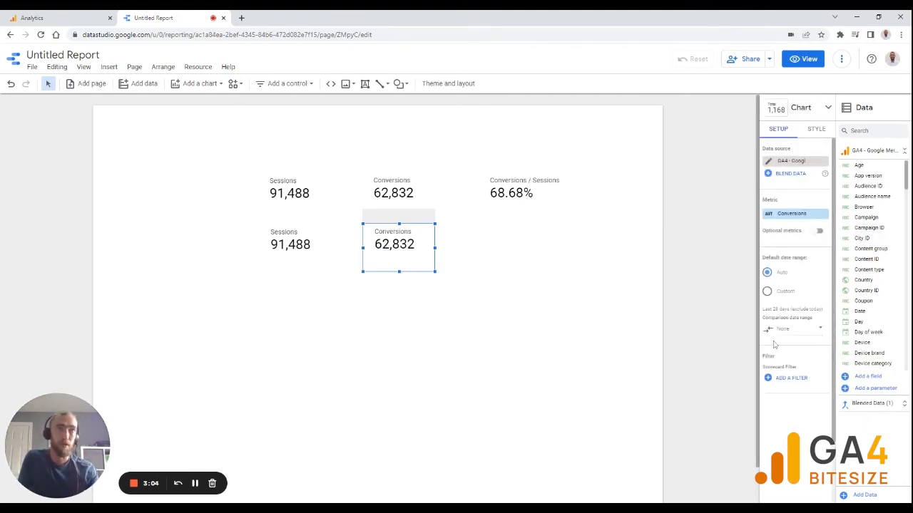
click(791, 379)
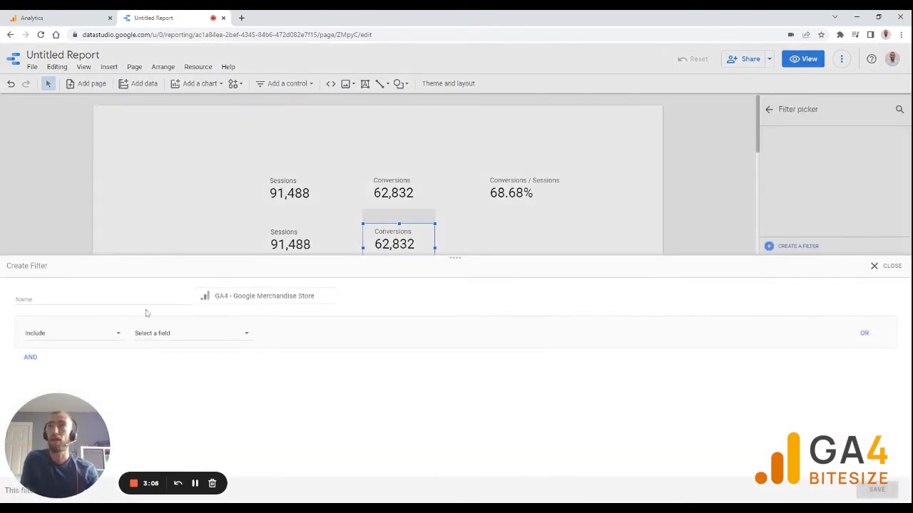
click(92, 308)
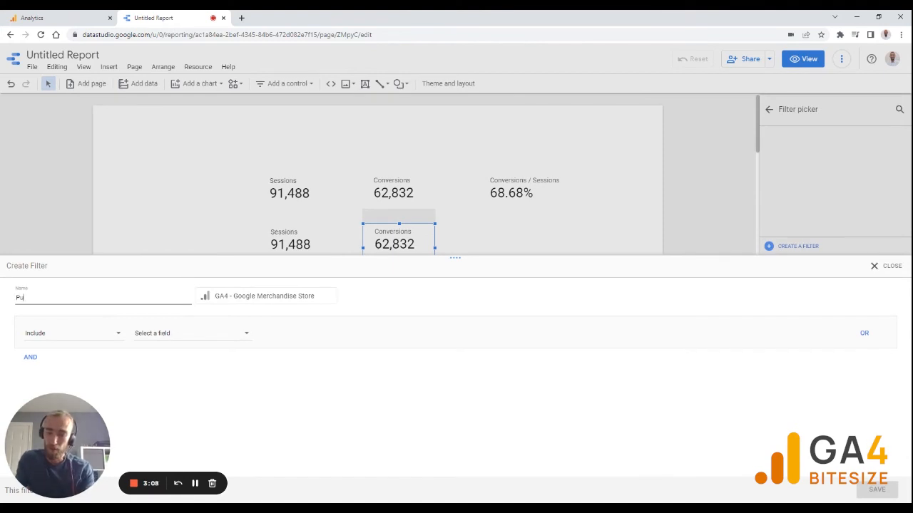
click(166, 341)
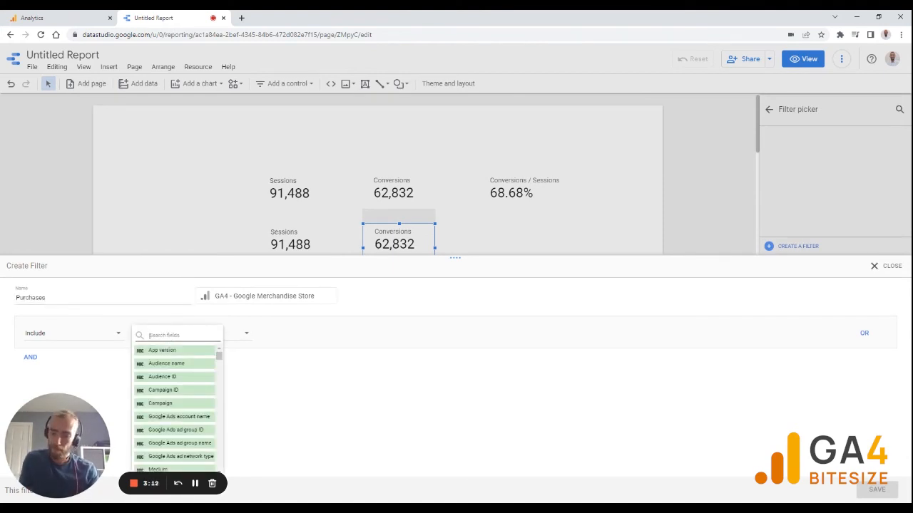
text(event)
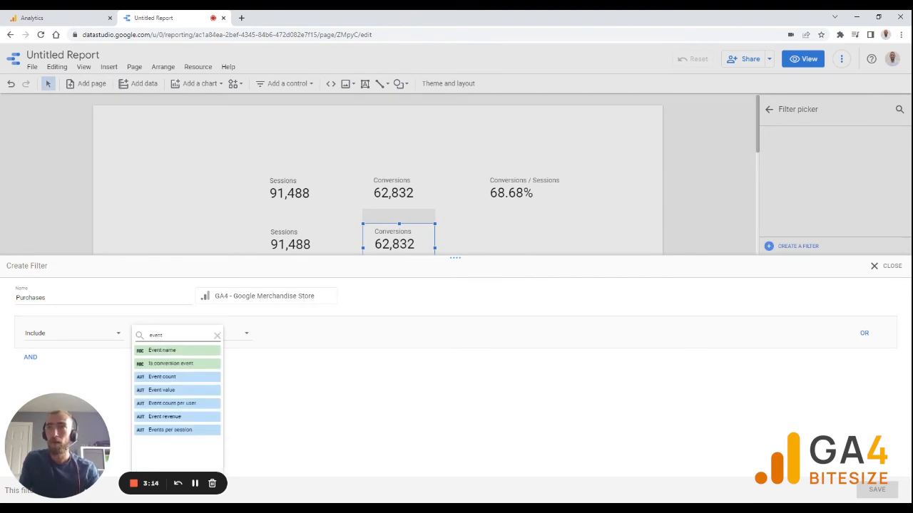
click(167, 350)
click(314, 338)
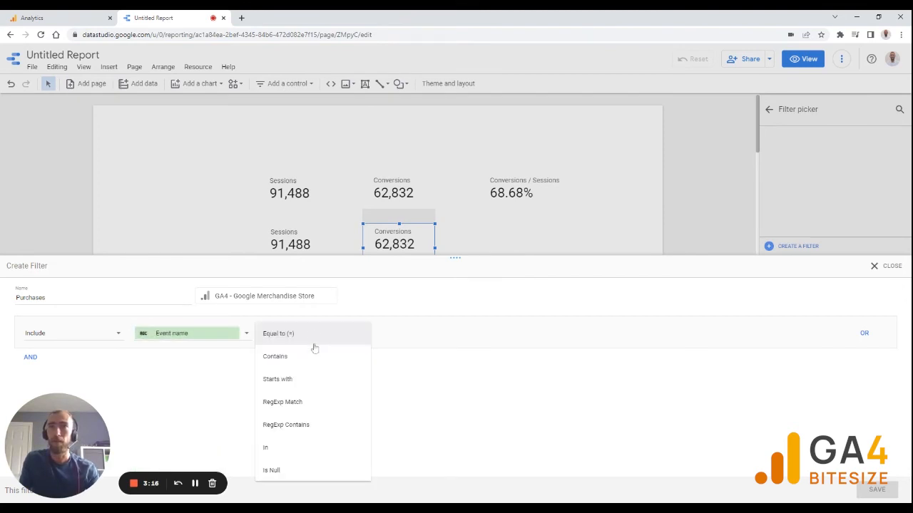
click(306, 333)
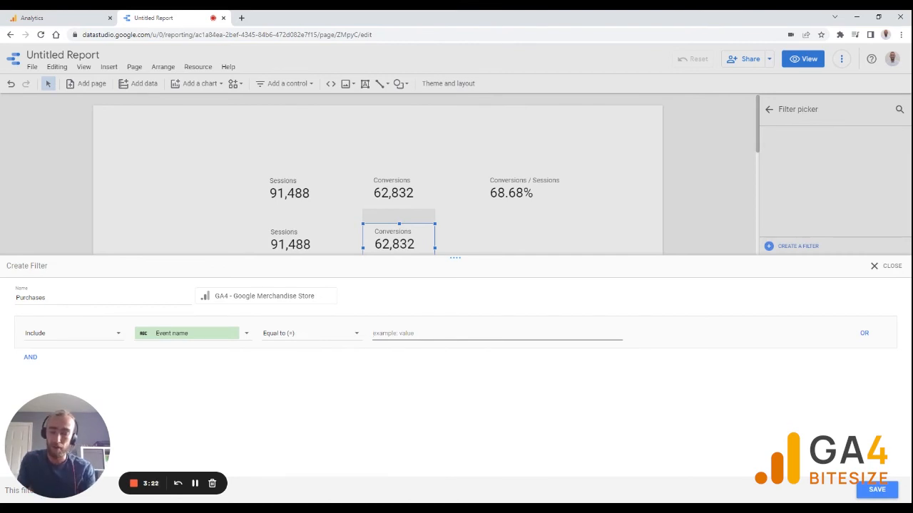
text(purchase)
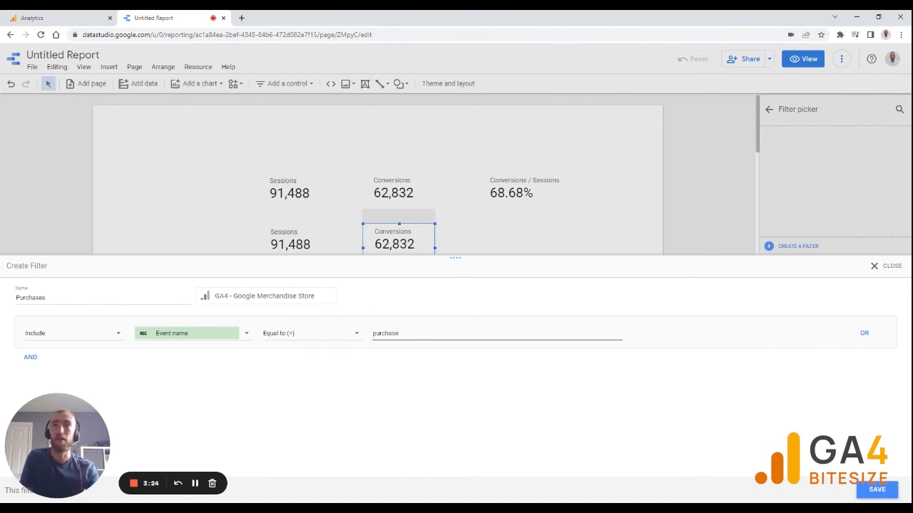
click(884, 497)
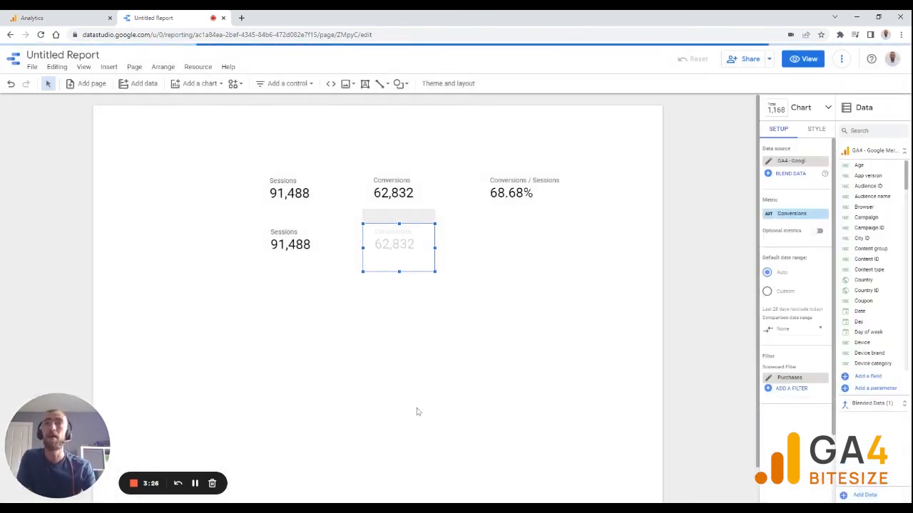
Rename the metric of the filtered Conversions scorecard in the second row to Purchases.
click(767, 213)
text(P)
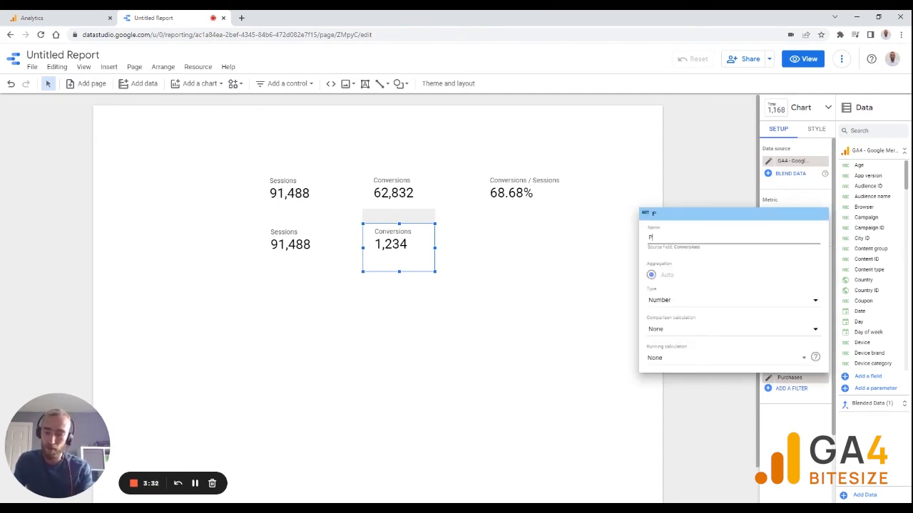
text(urchases)
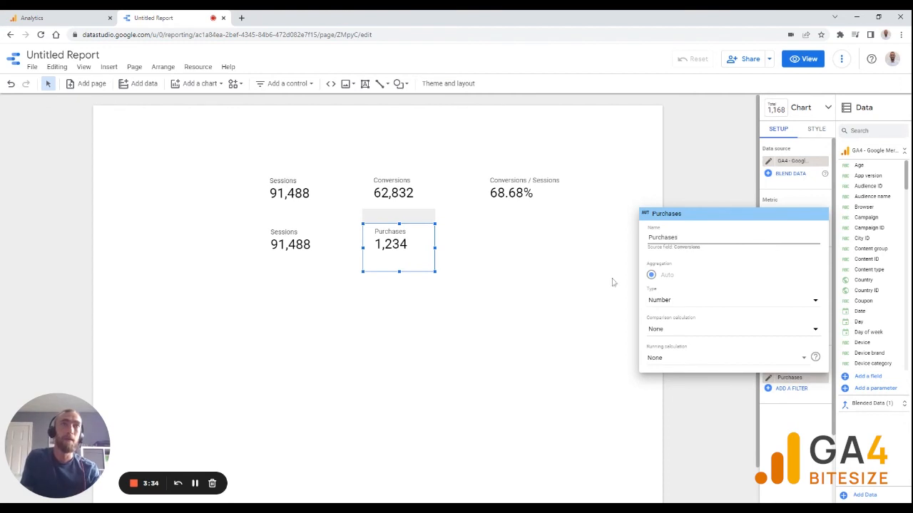
click(527, 284)
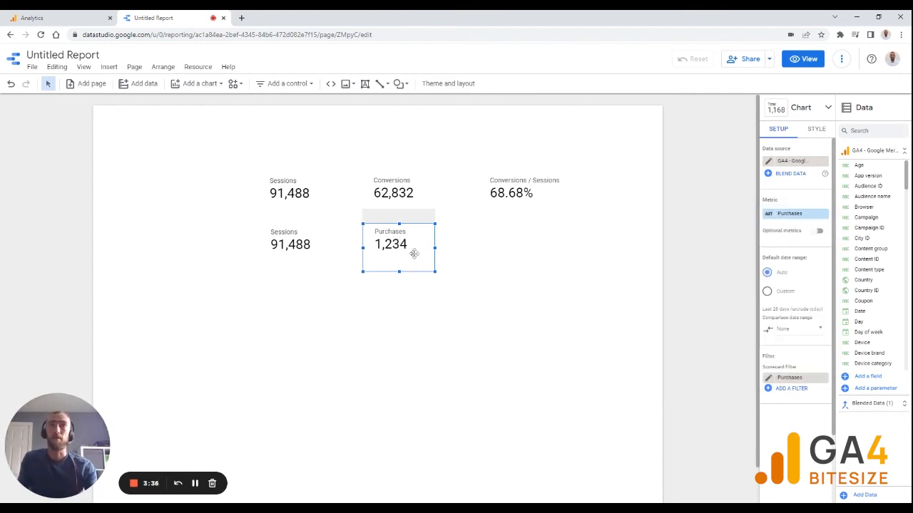
Blend the data of the second-row Sessions and Purchases scorecards and place the resulting ratio scorecard below Conversions / Sessions.
shift+click(298, 243)
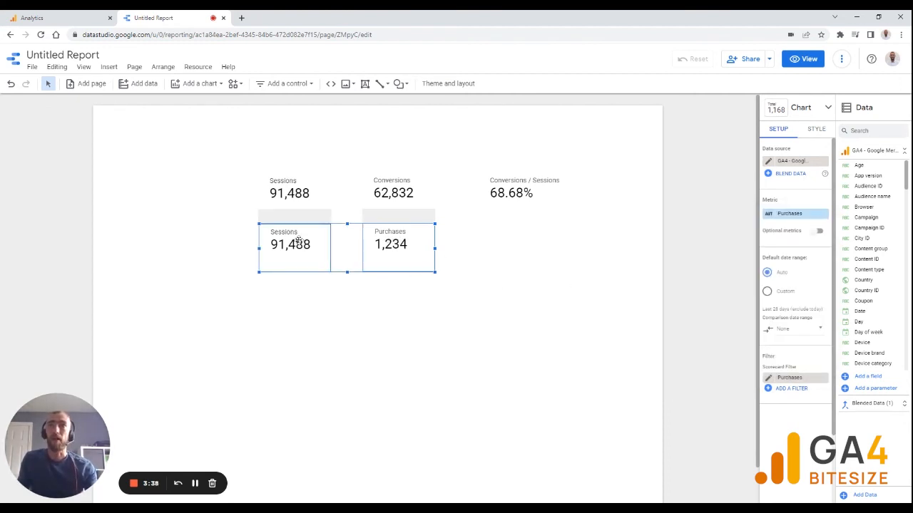
right_click(298, 241)
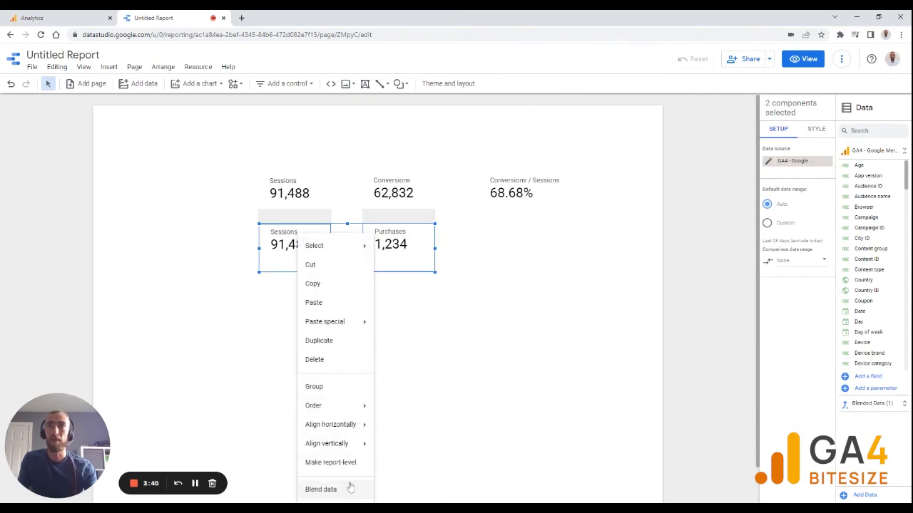
click(349, 488)
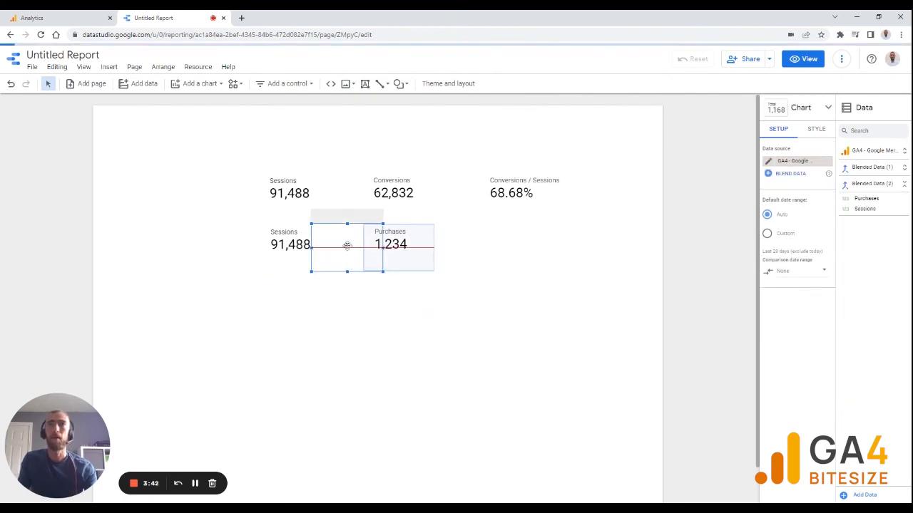
mouse_move(347, 246)
mouse_down()
mouse_move(457, 234)
mouse_move(514, 242)
mouse_up()
click(506, 293)
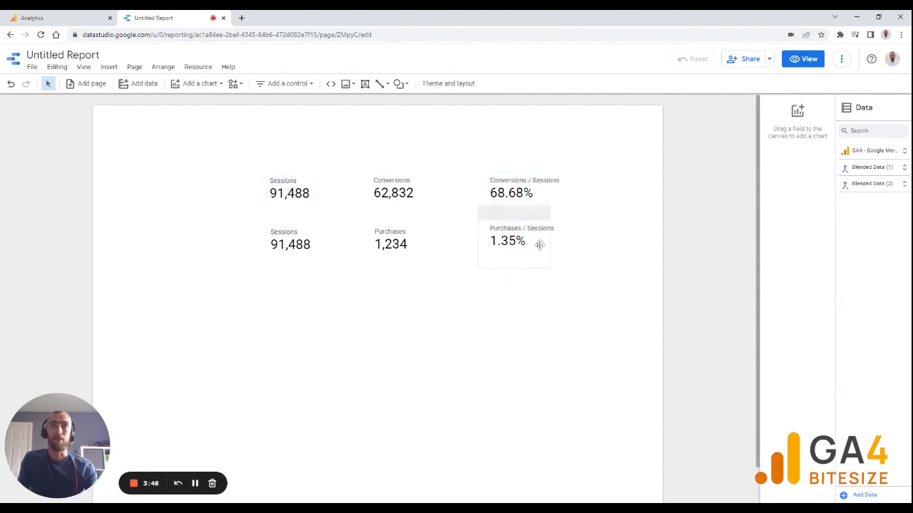